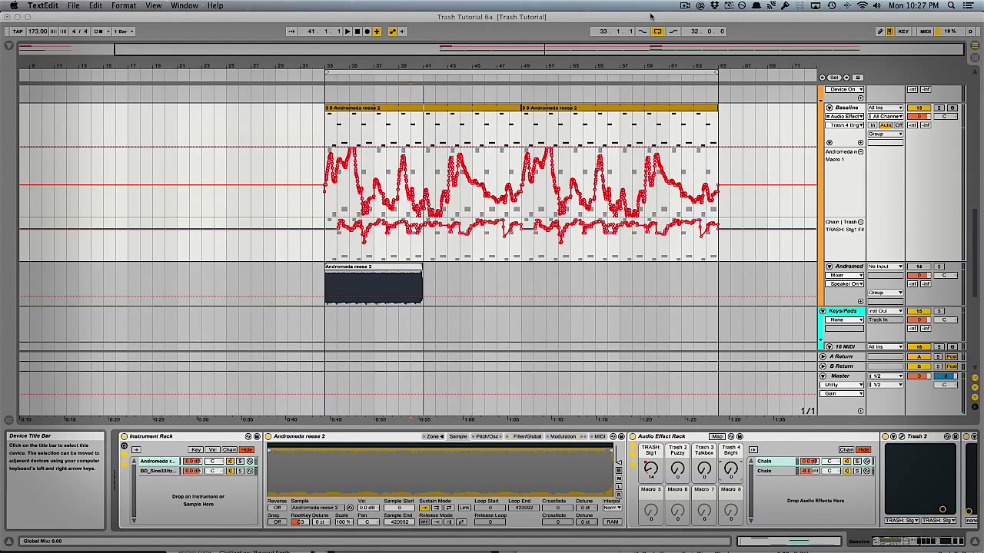
# Step: Start playback at bar 33 to audition the Trash-processed bassline
pyautogui.click(326, 129)
pyautogui.click(325, 129)
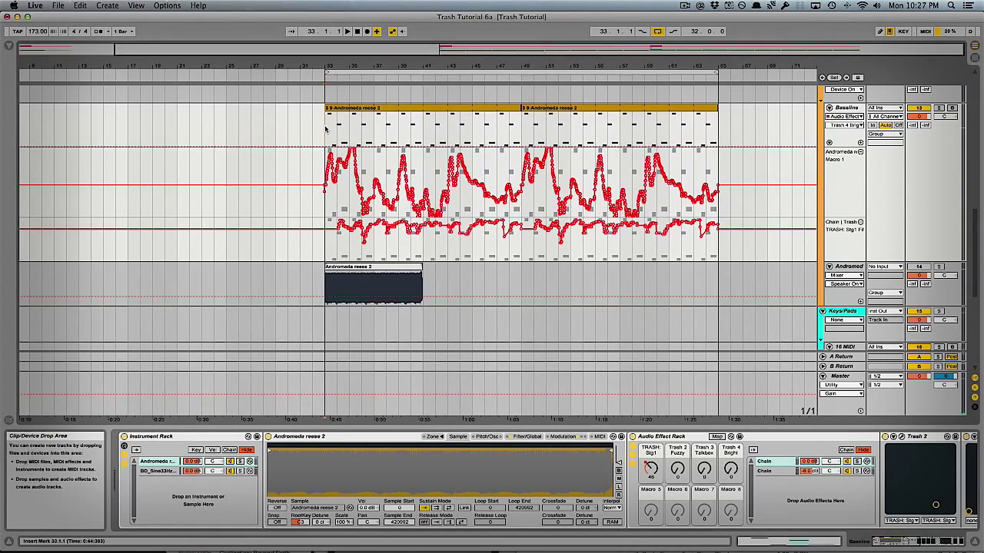
pyautogui.press('space')
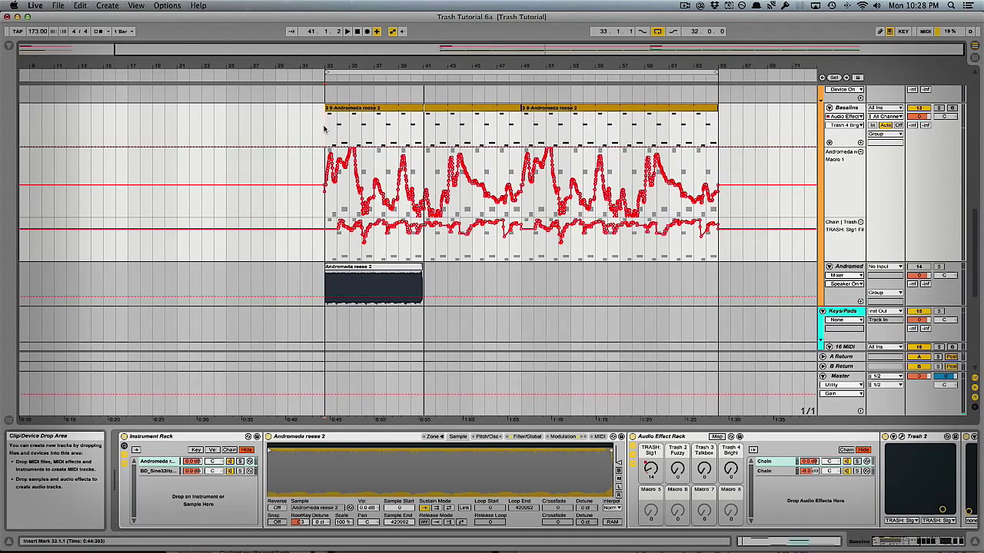
# Step: Select the Andromeda reese 2 clip and play it dry from bar 33
pyautogui.click(399, 267)
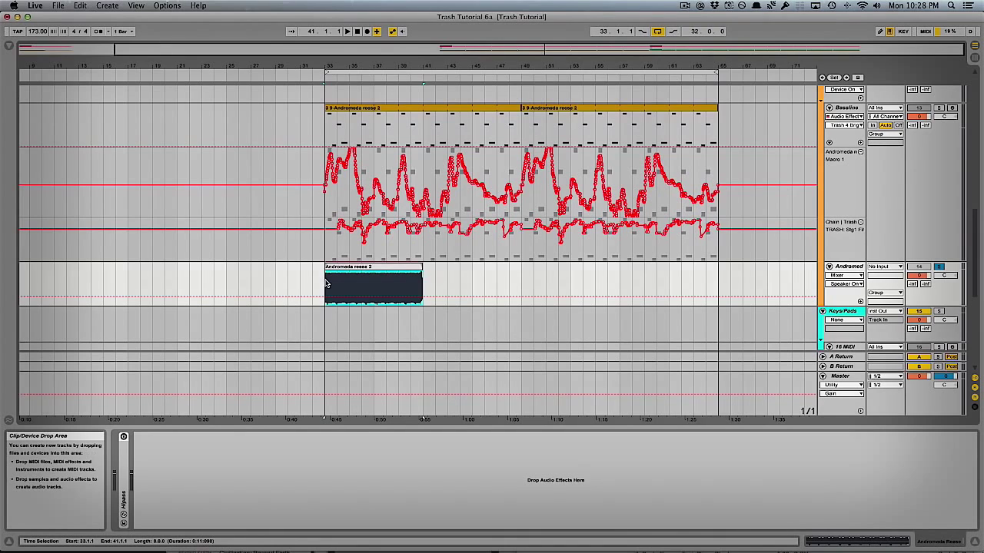
pyautogui.press('space')
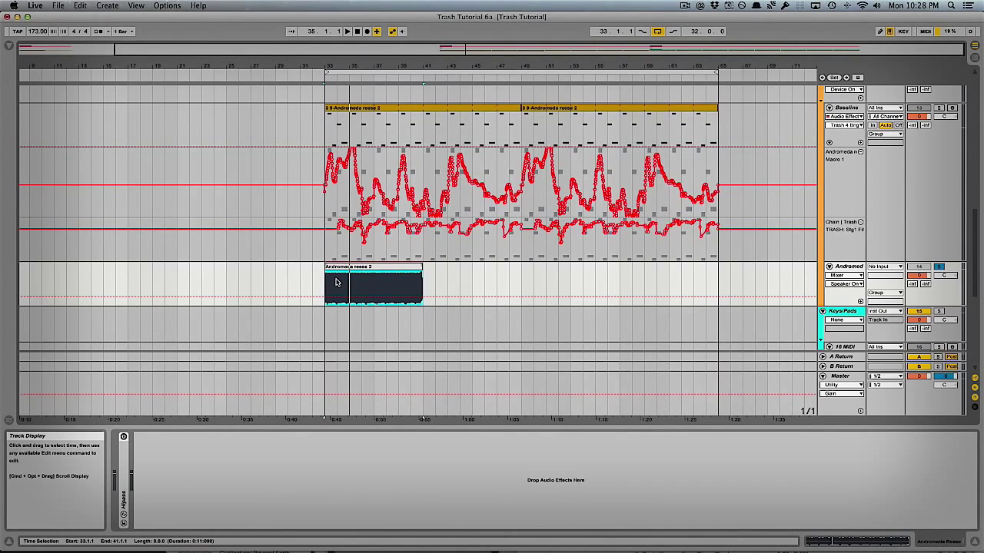
# Step: Switch off the Bassline's Audio Effect Rack, start playback and solo the Bassline track
pyautogui.click(925, 114)
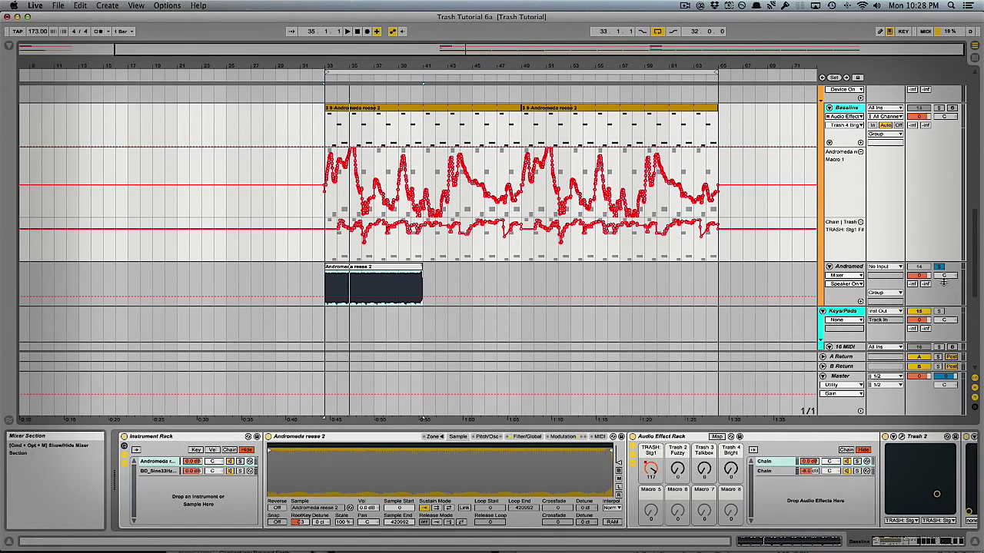
pyautogui.click(632, 436)
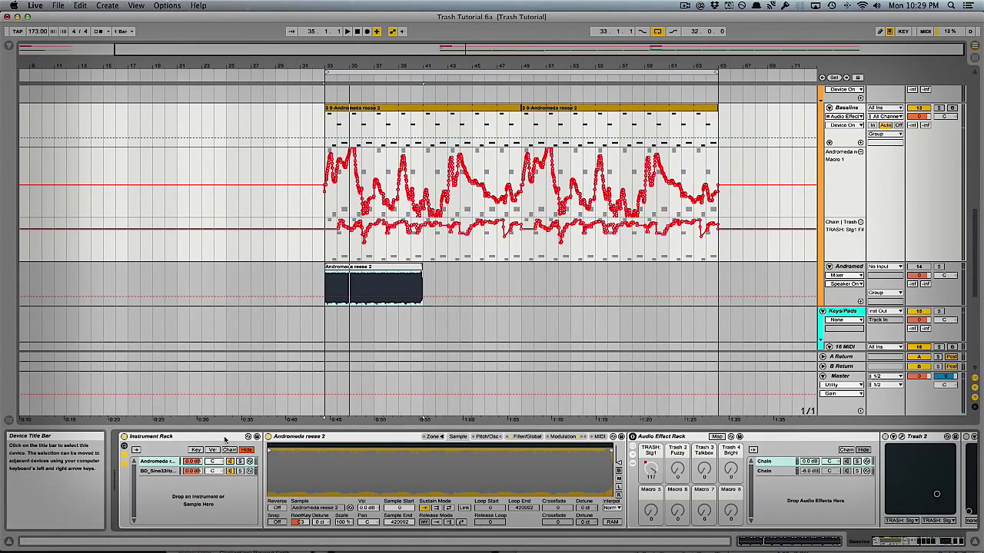
pyautogui.press('space')
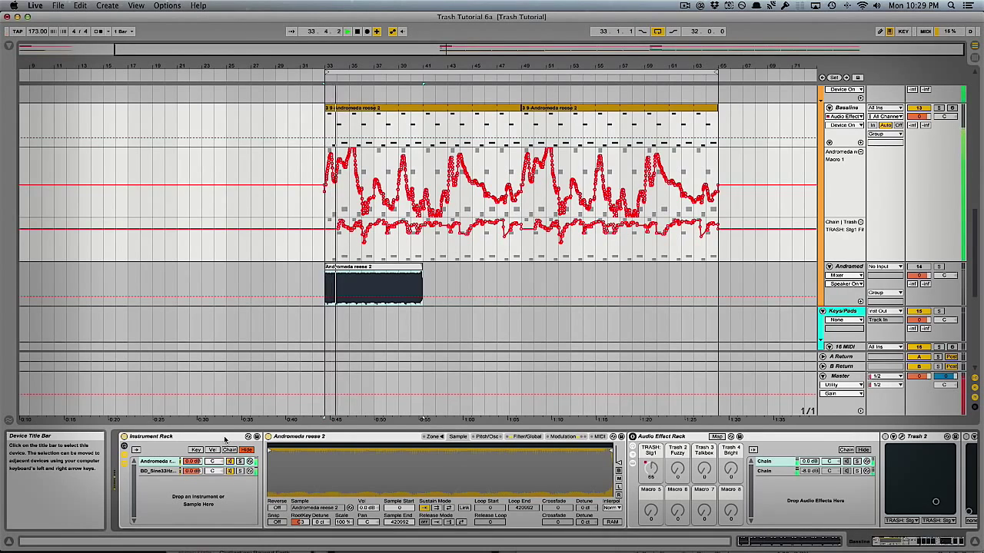
pyautogui.click(937, 107)
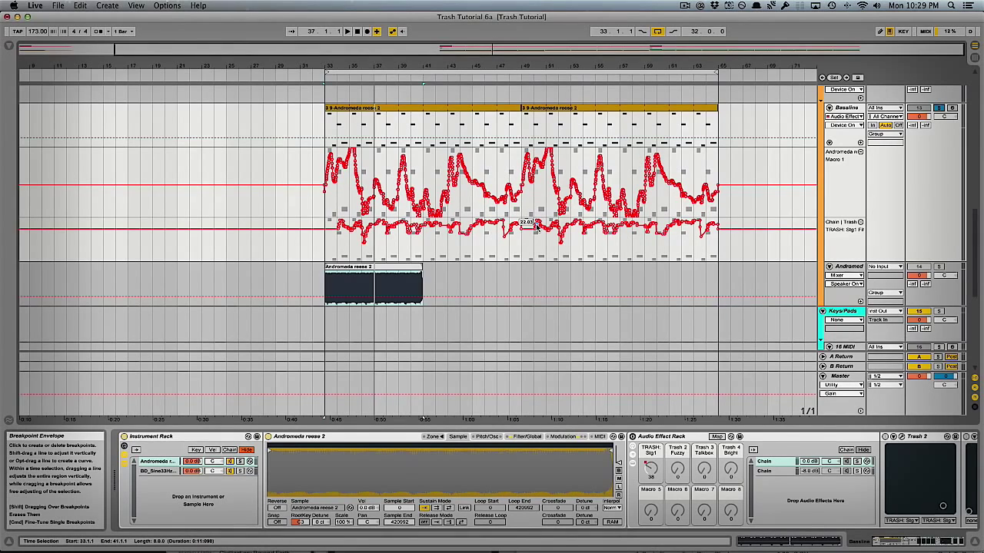
pyautogui.click(165, 472)
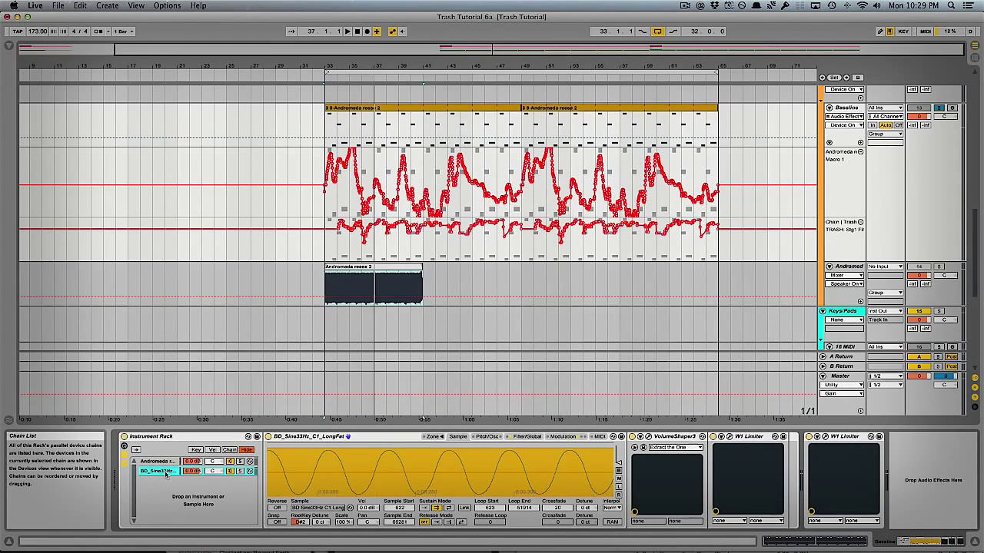
pyautogui.click(166, 462)
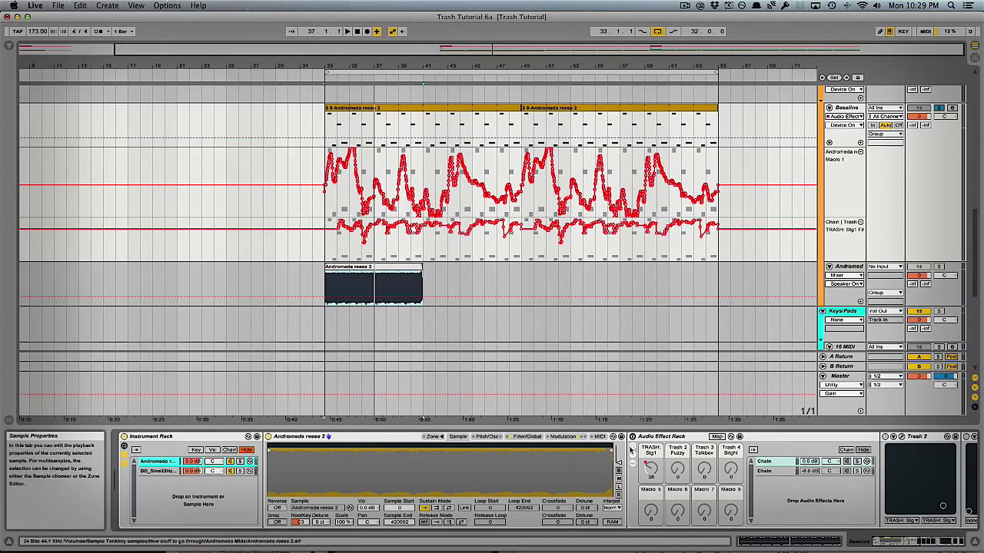
pyautogui.press('space')
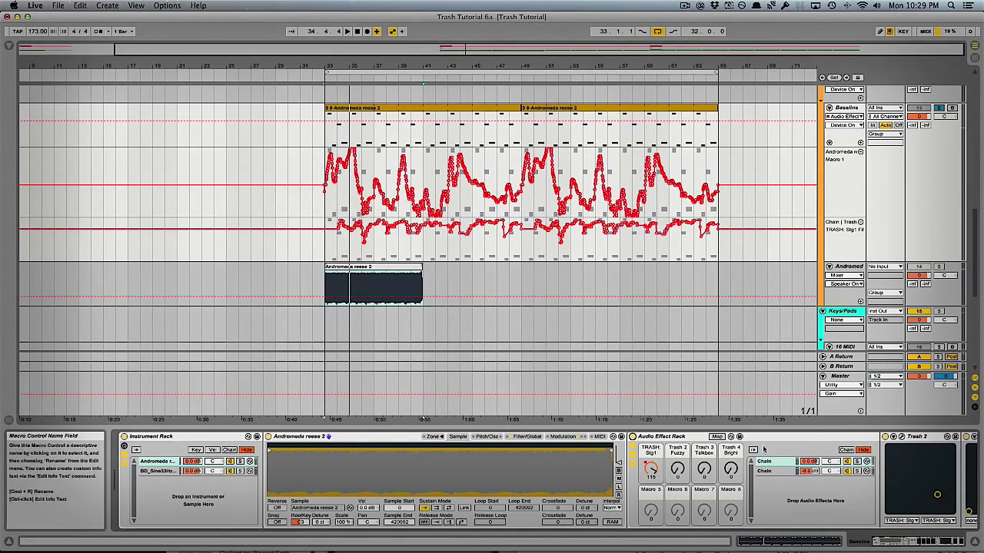
# Step: Open the Bassline's Trash 2 plug-in window, showing the TAIL - SWAT Convolve impulse
pyautogui.click(904, 437)
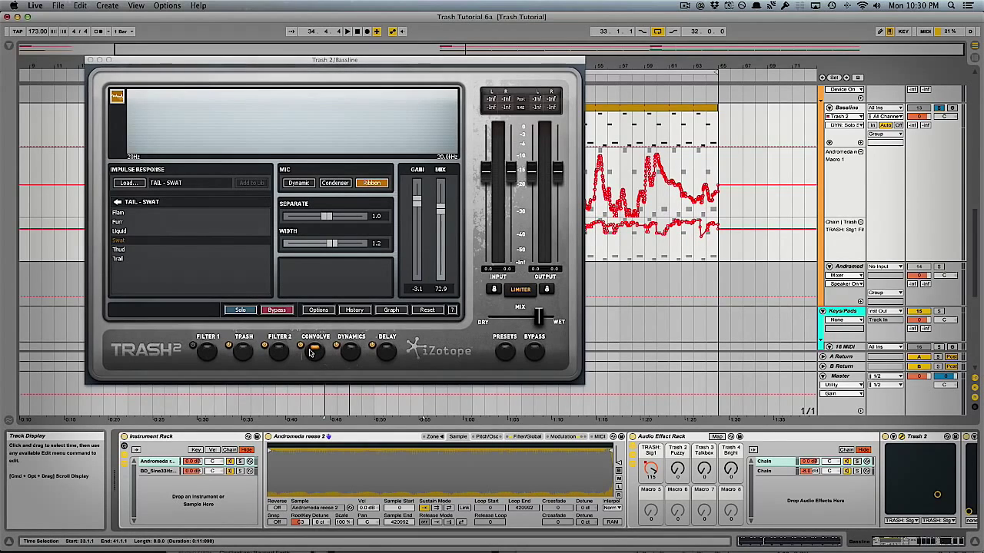
# Step: Step through the Dynamics and Delay panels, ending on the Trash module's Saturate Stage 1
pyautogui.click(352, 352)
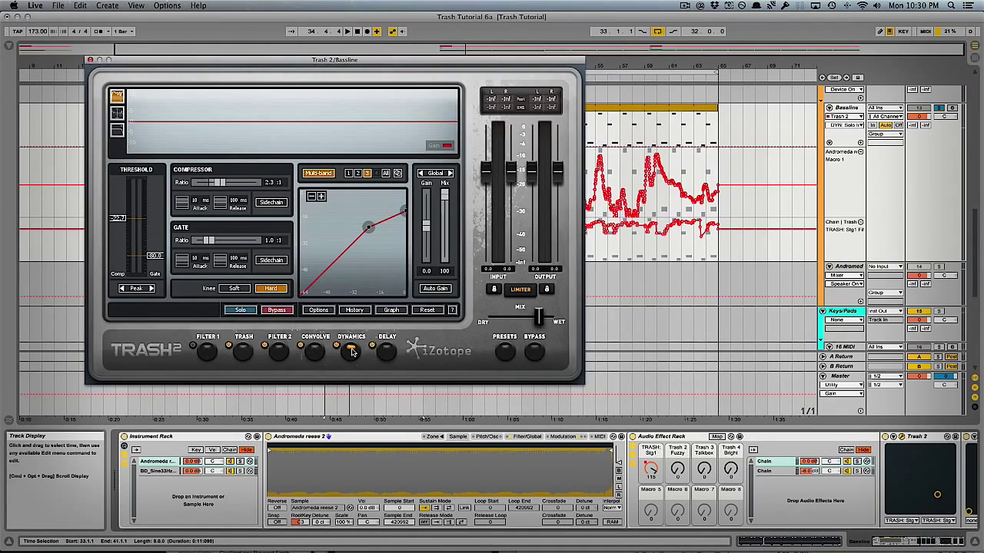
pyautogui.click(382, 352)
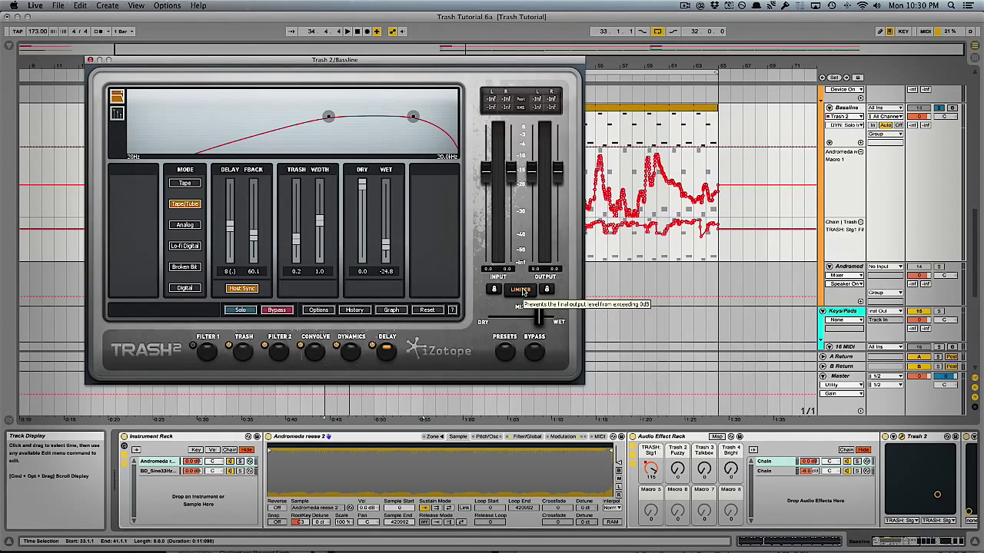
pyautogui.click(243, 351)
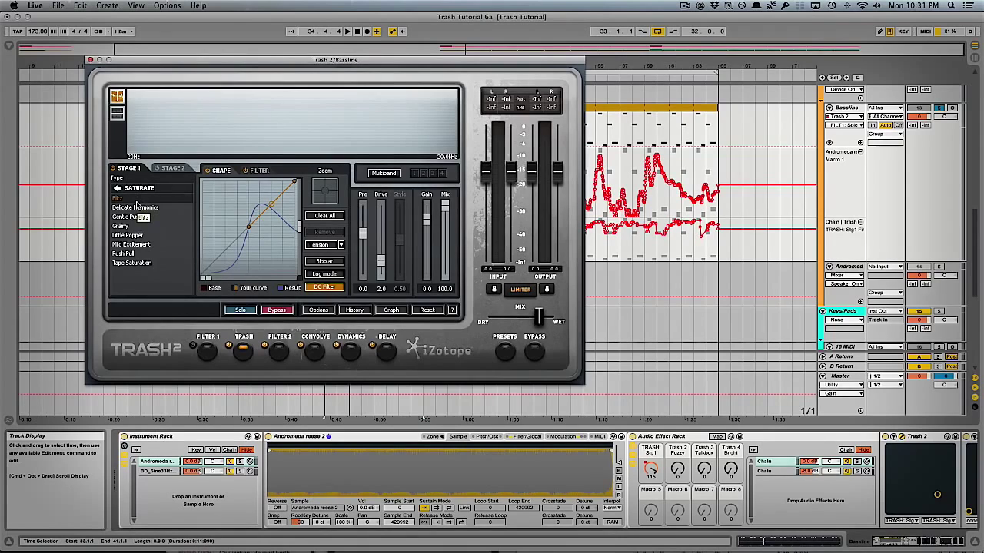
# Step: Add a node to the saturation shape curve, view the filter curve, and move the window aside
pyautogui.click(272, 204)
pyautogui.click(259, 169)
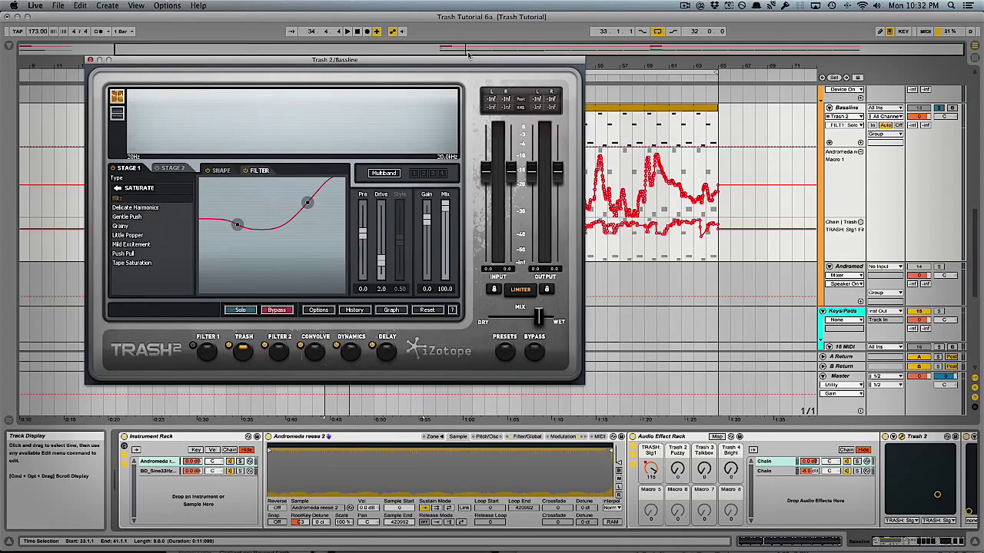
pyautogui.moveTo(471, 60); pyautogui.dragTo(404, 61)
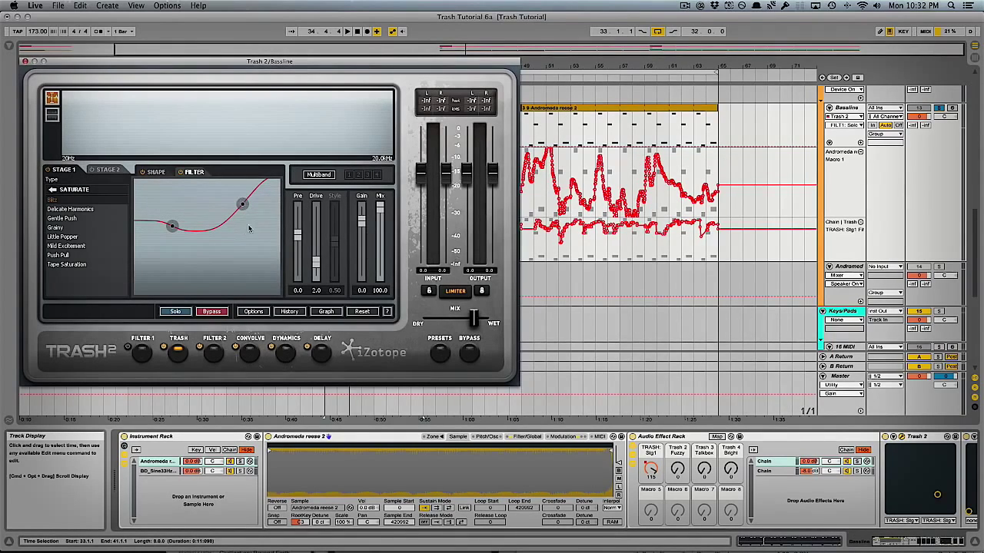
pyautogui.moveTo(312, 64); pyautogui.dragTo(291, 66)
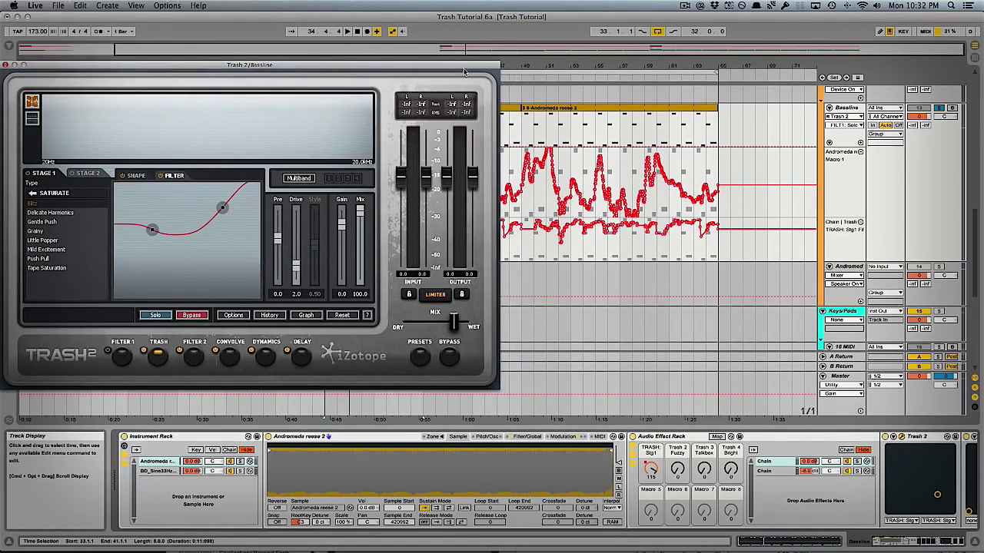
# Step: Play the bassline from bar 48, then bring up the Convolve module's TAIL - SWAT settings
pyautogui.click(509, 176)
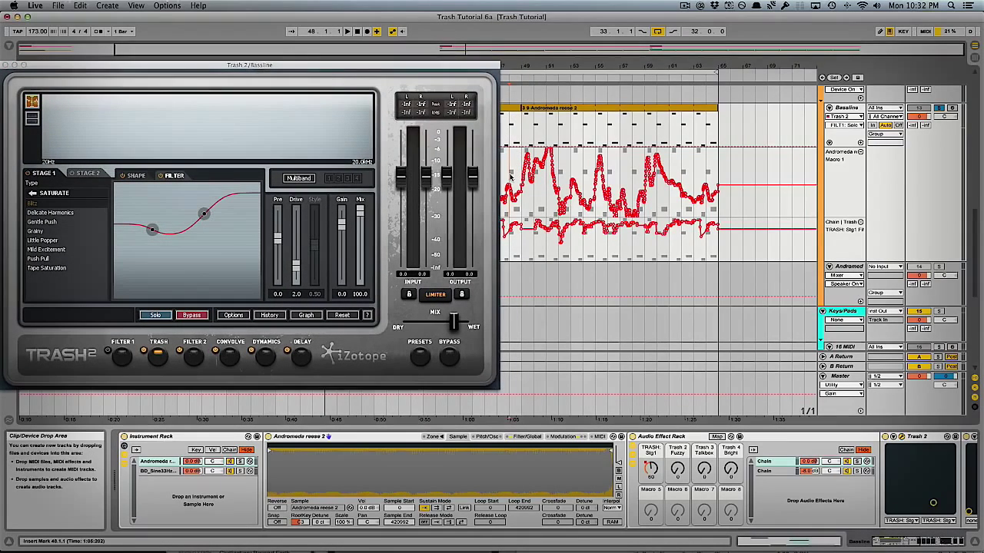
pyautogui.press('space')
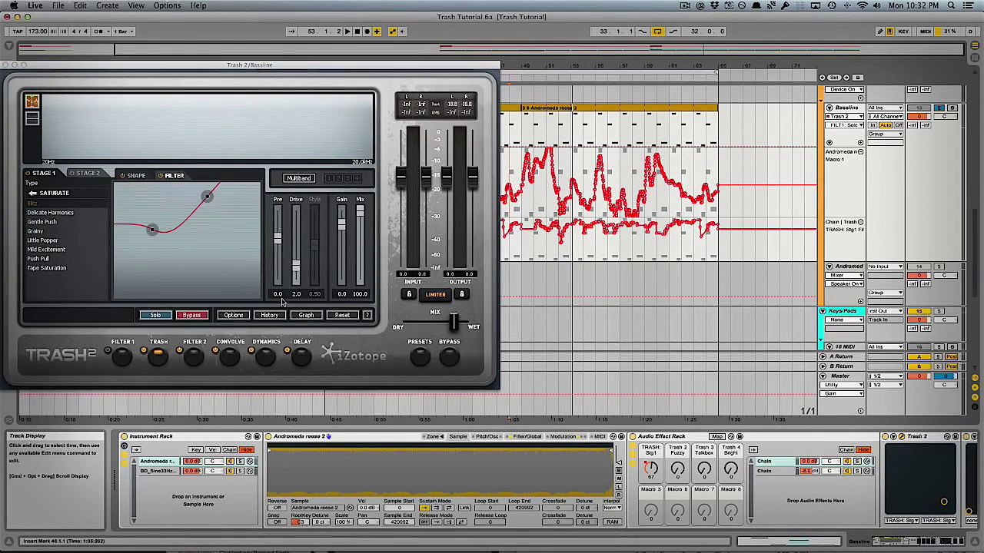
pyautogui.click(229, 356)
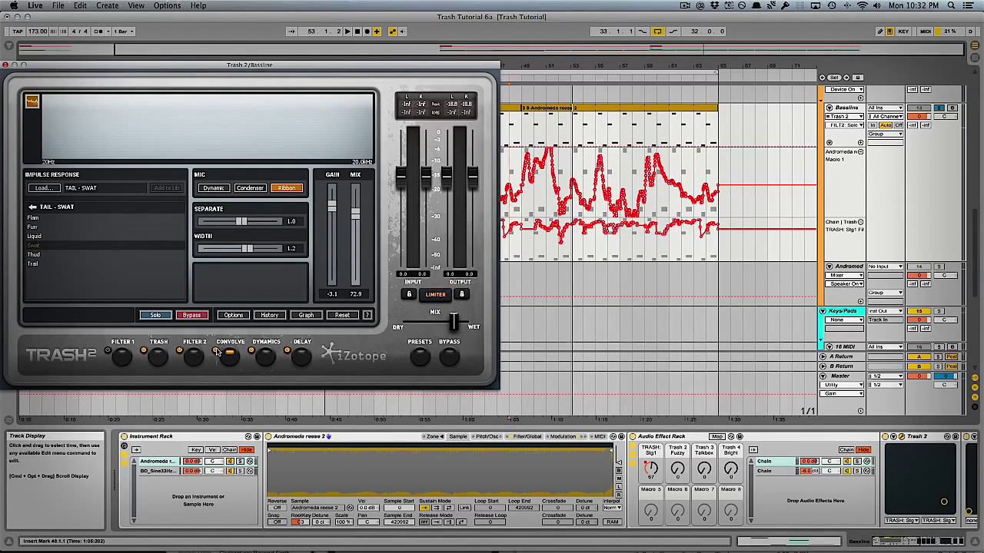
pyautogui.click(215, 351)
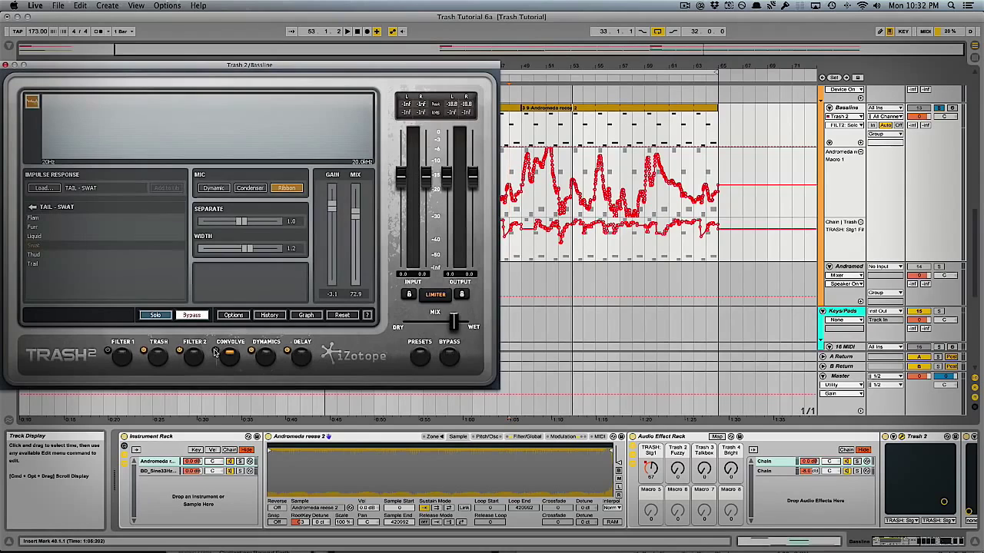
pyautogui.press('space')
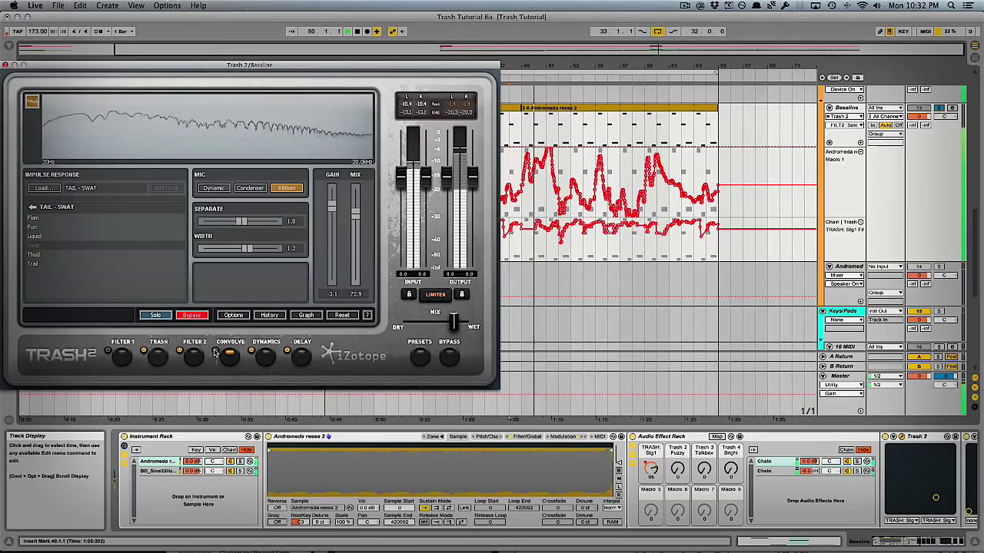
pyautogui.click(215, 351)
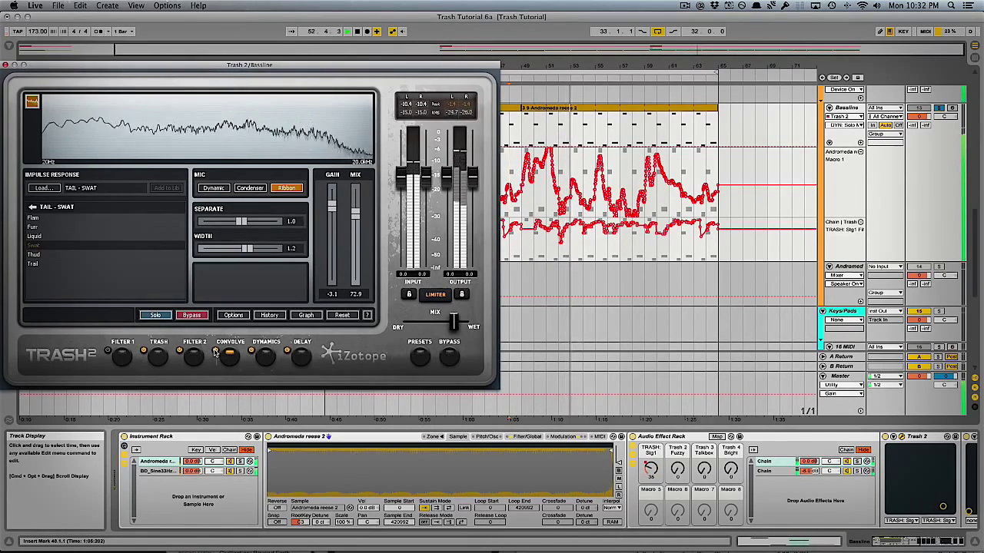
pyautogui.press('space')
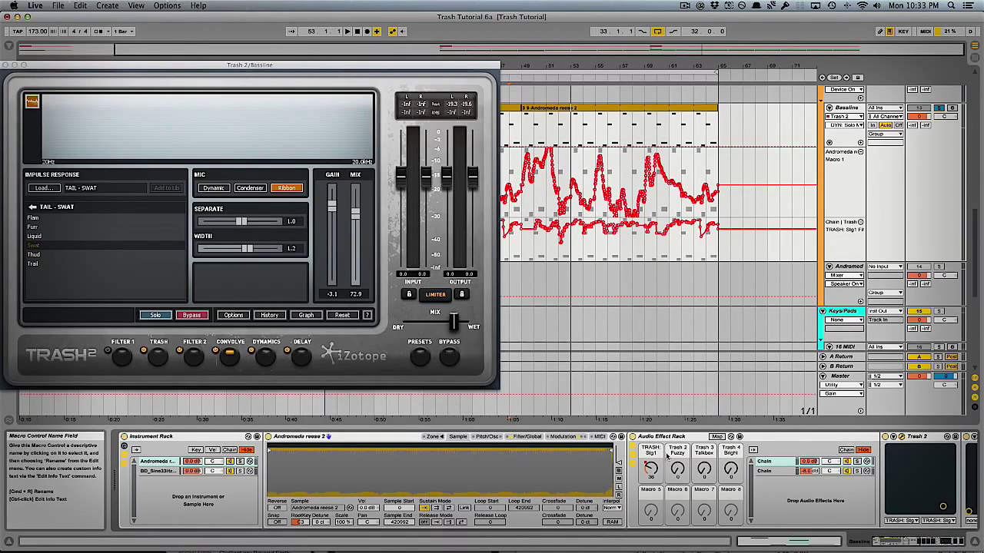
# Step: Scroll to the four Trash 2 devices and nudge the Mix slider to expose Global Mix
pyautogui.hscroll(6, 723, 462)
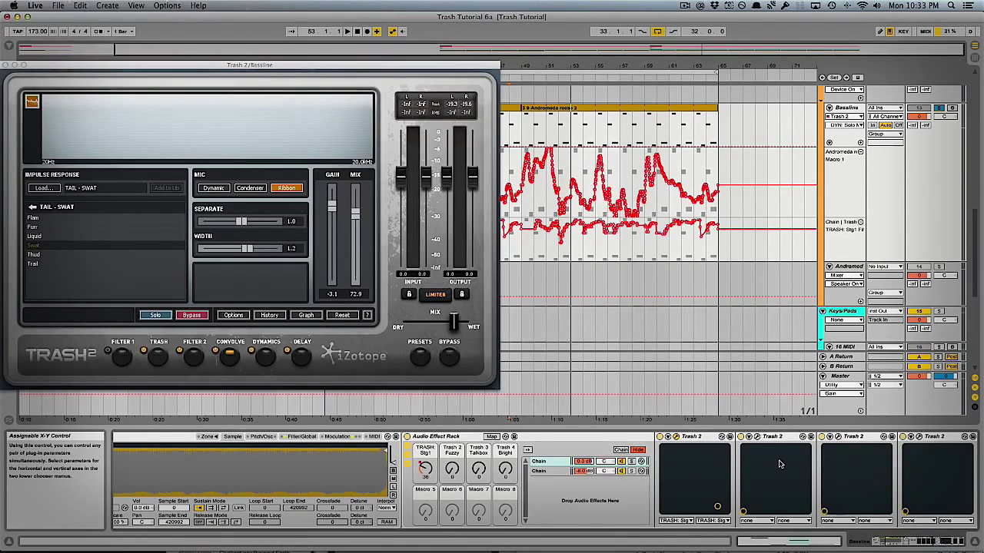
pyautogui.hscroll(1, 778, 464)
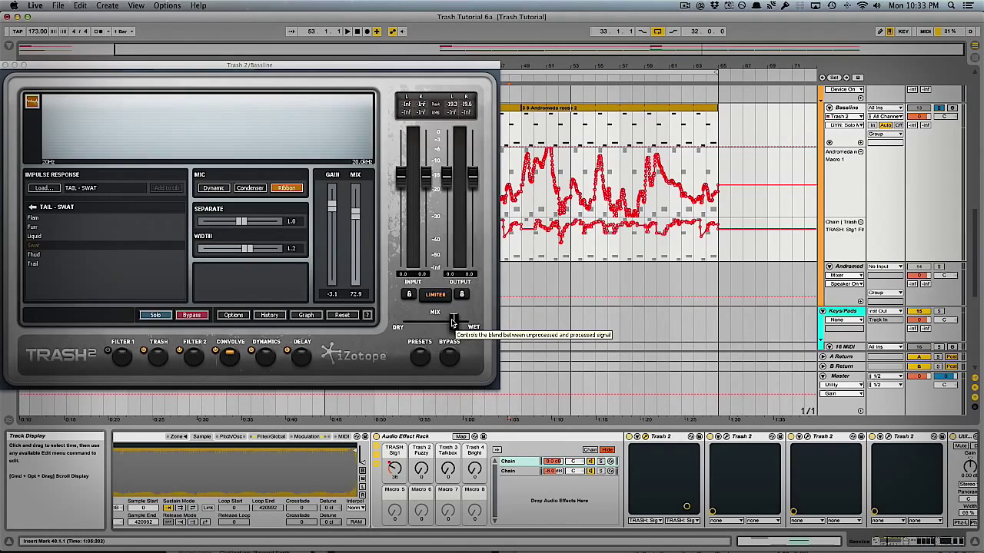
pyautogui.moveTo(452, 321)
pyautogui.mouseDown()
pyautogui.moveTo(407, 321)
pyautogui.moveTo(455, 321)
pyautogui.mouseUp()
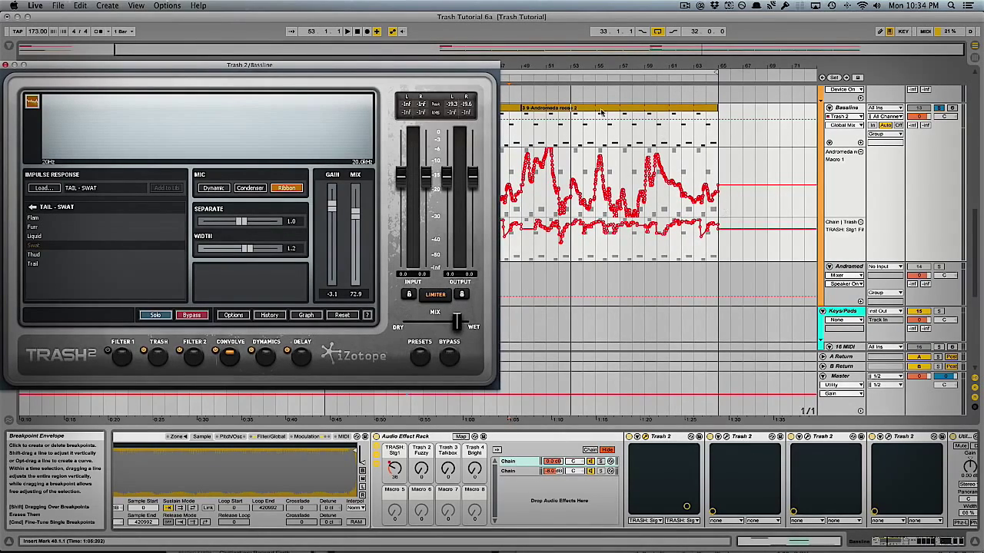
# Step: Close the Trash 2 window and play, restart and stop the Bassline from bar 33
pyautogui.click(547, 109)
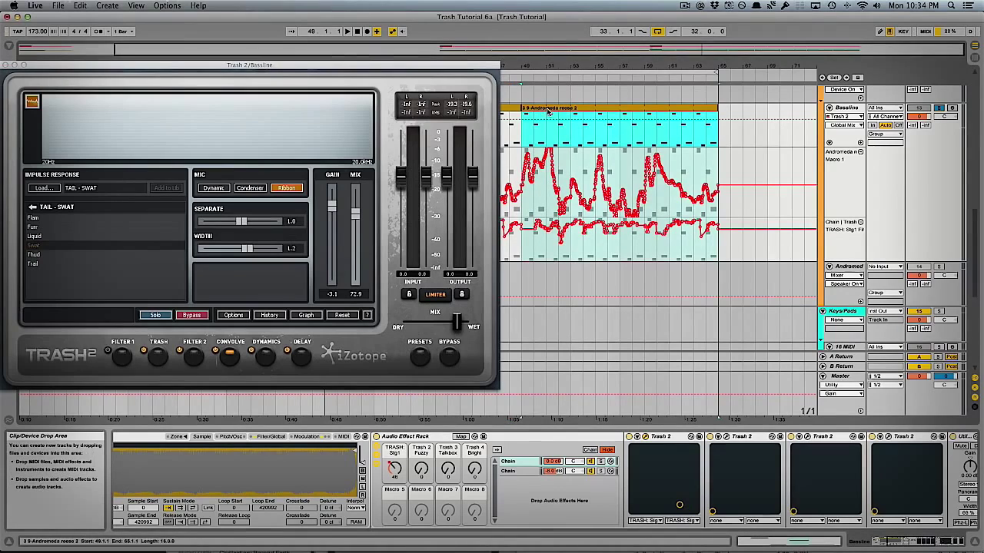
pyautogui.click(6, 65)
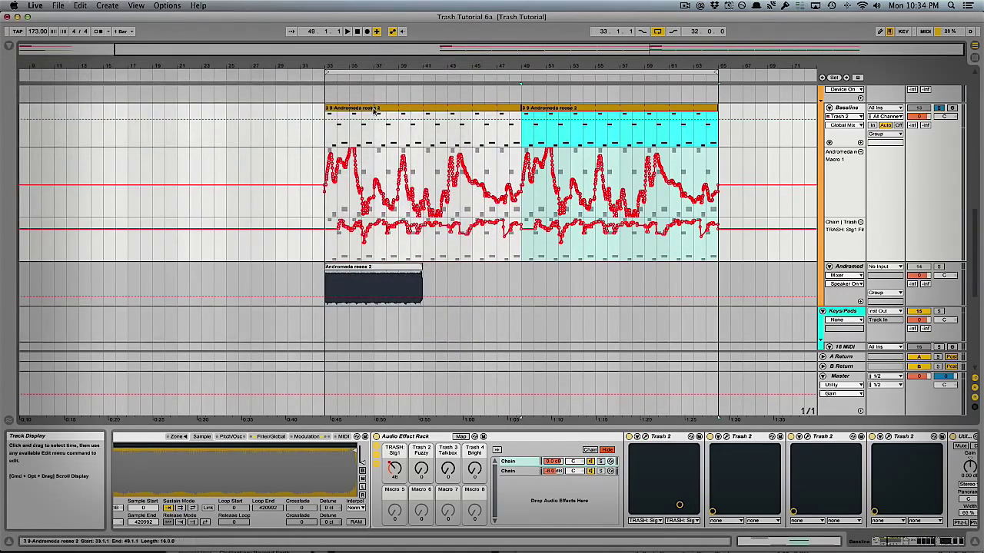
pyautogui.click(324, 143)
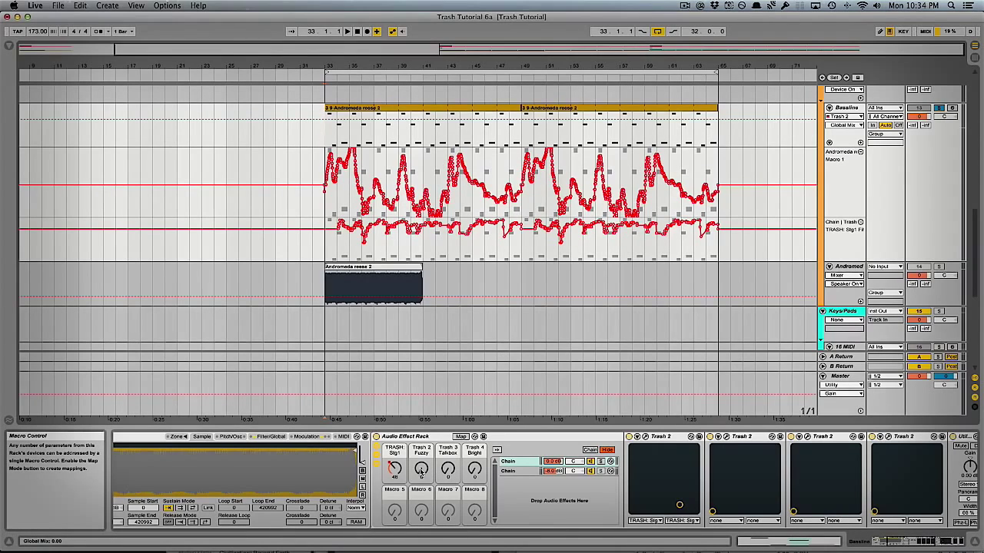
pyautogui.press('space')
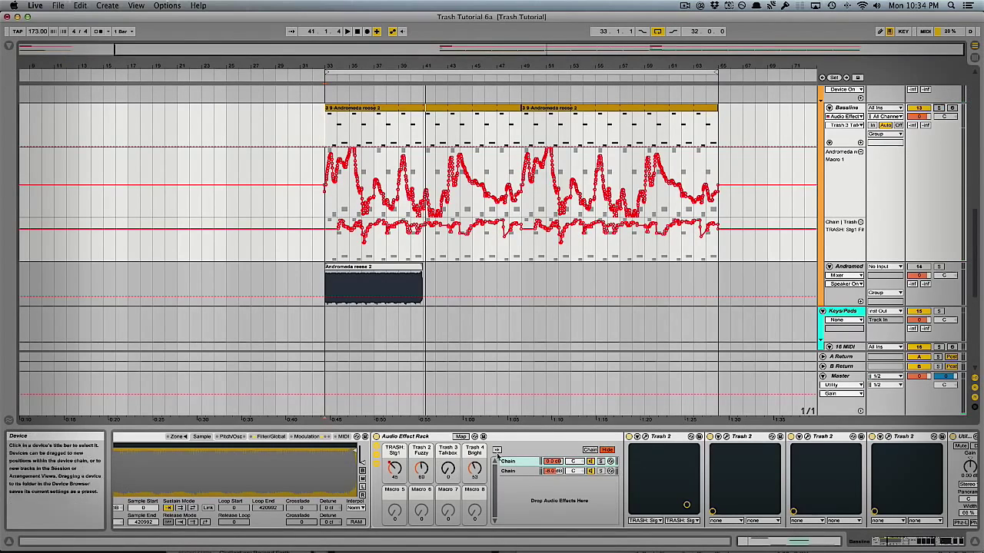
pyautogui.press('space')
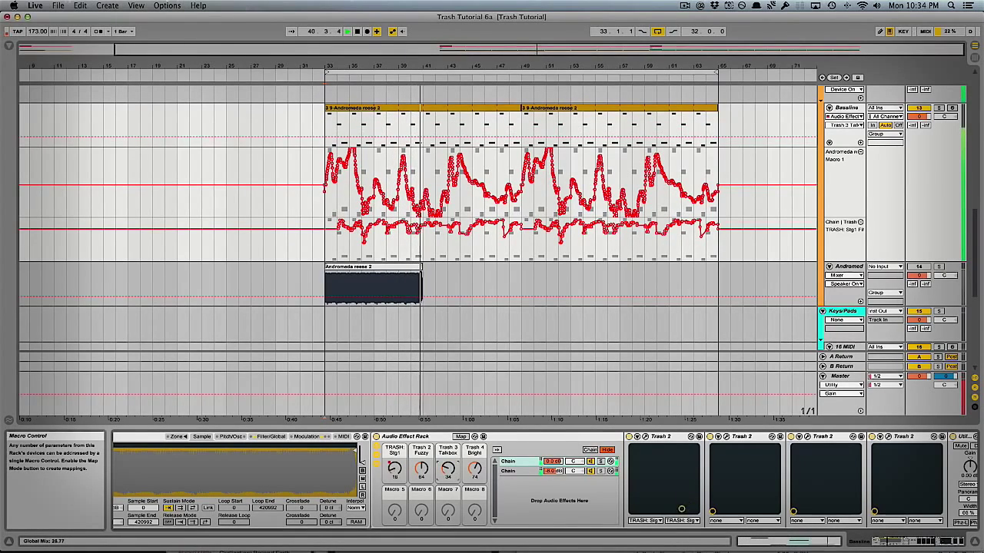
pyautogui.press('space')
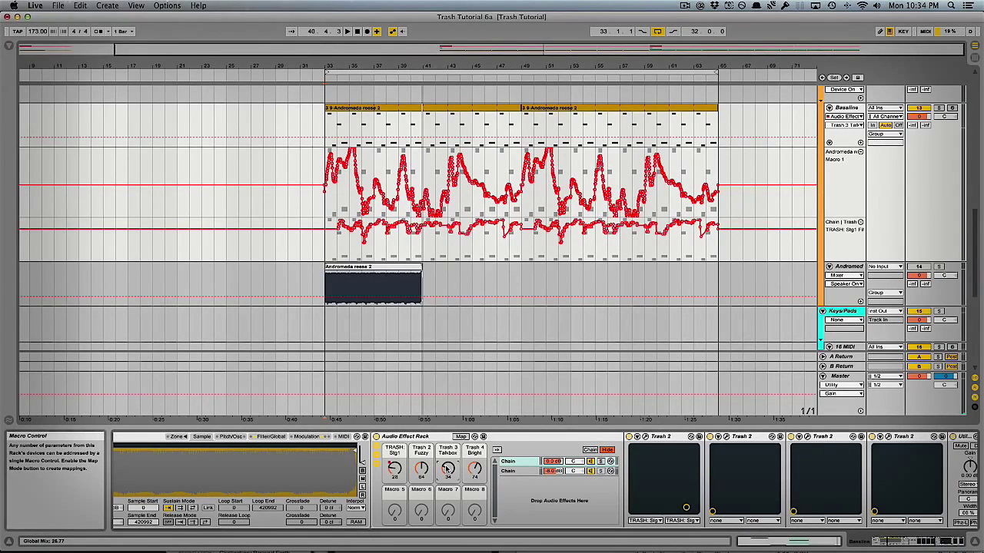
pyautogui.press('space')
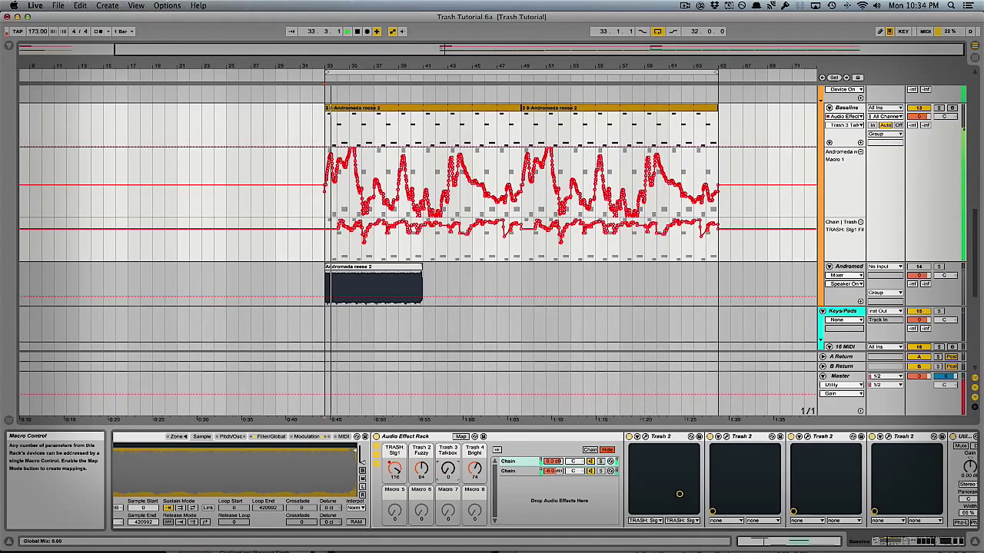